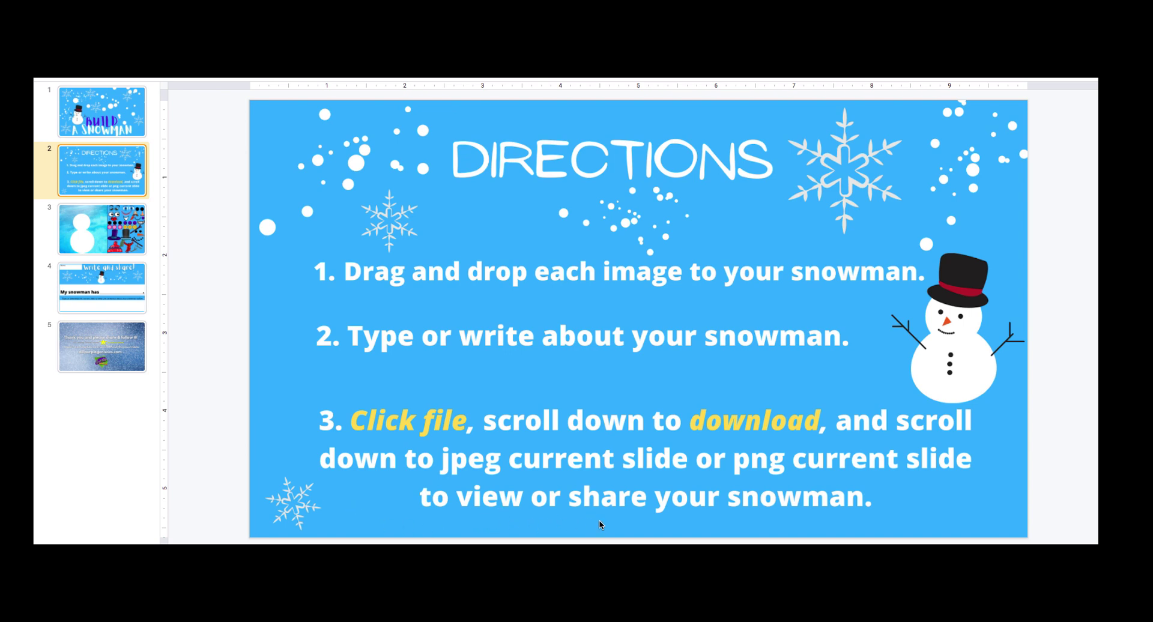
Step: On the snowman-building slide, place the teal eyes with eyebrows and the short carrot nose on the snowman's head
left_click(94, 248)
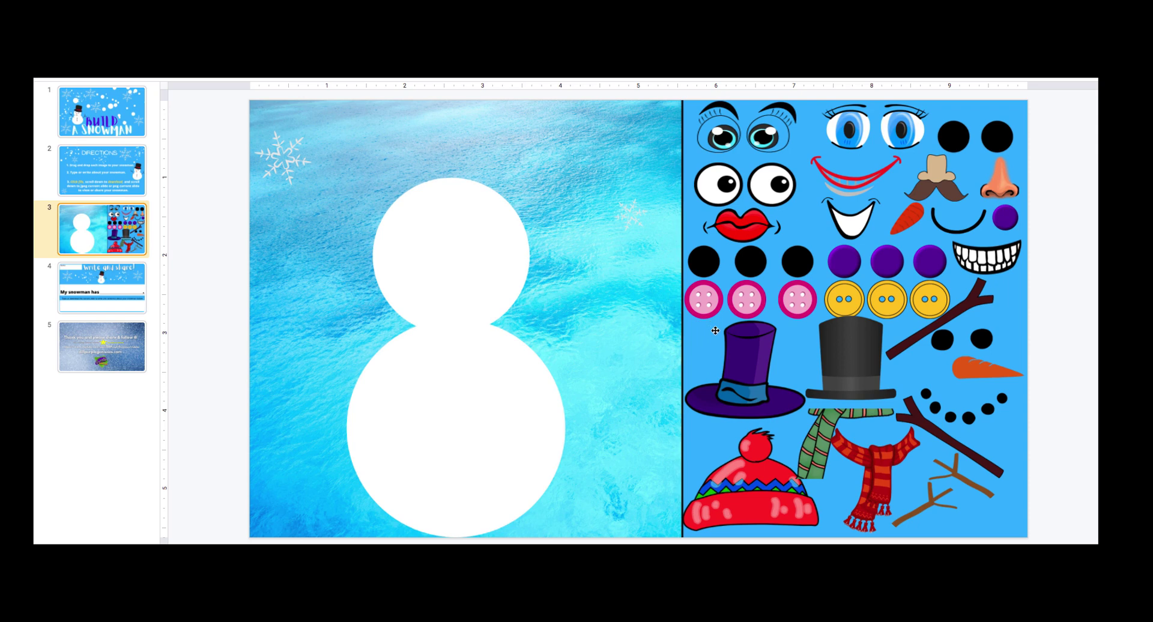
left_click_drag(745, 128, 451, 225)
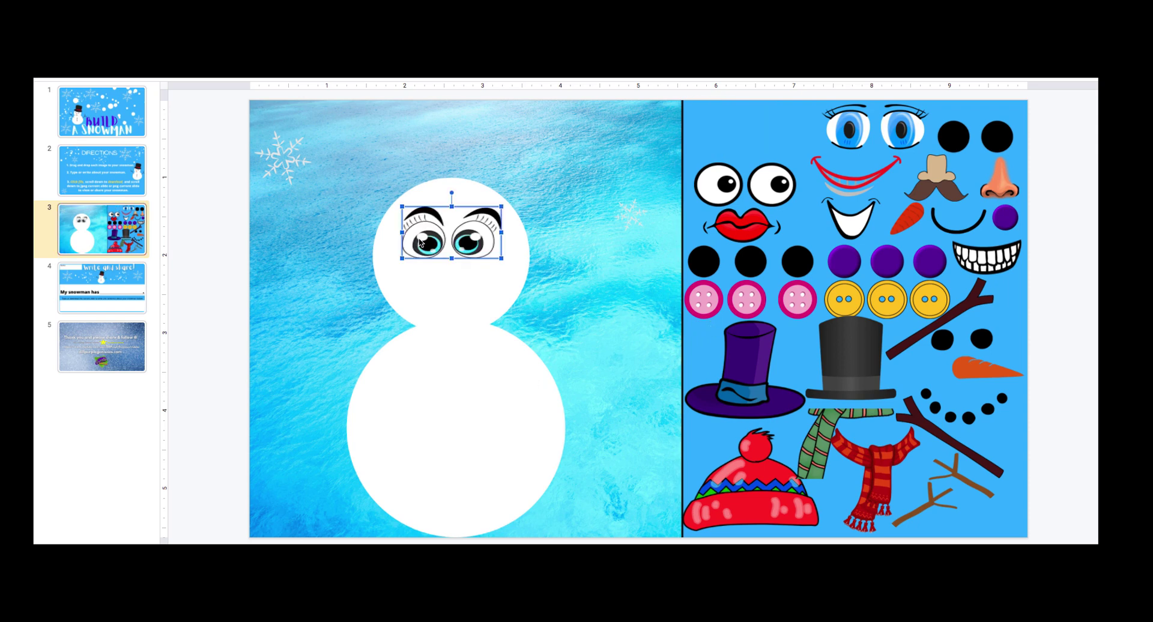
left_click(579, 287)
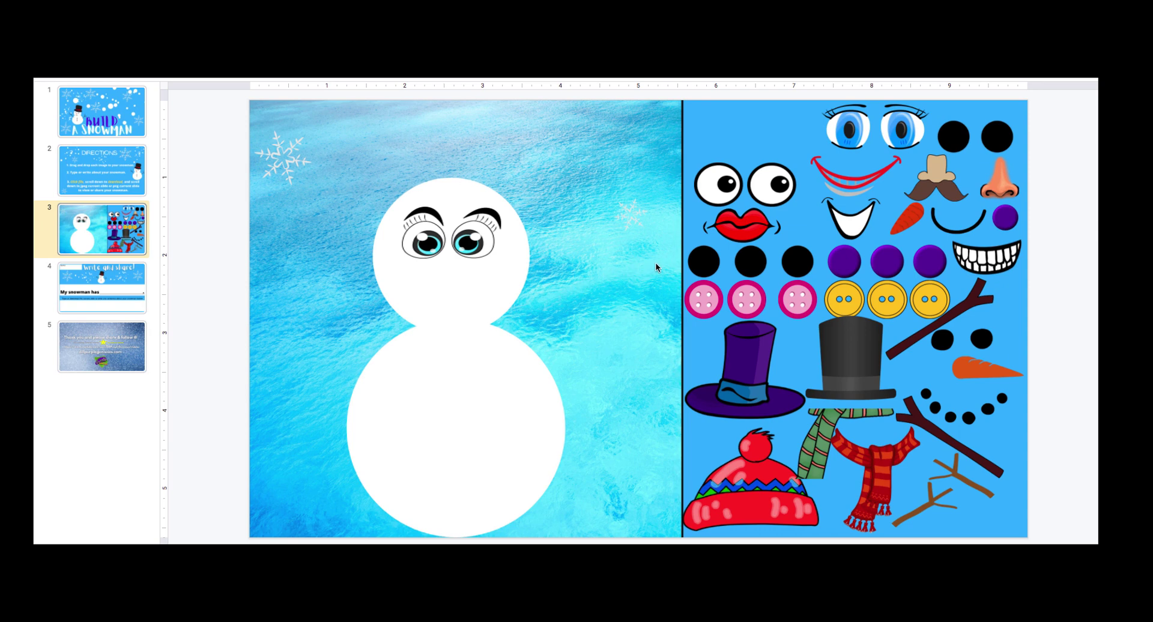
left_click_drag(906, 219, 452, 273)
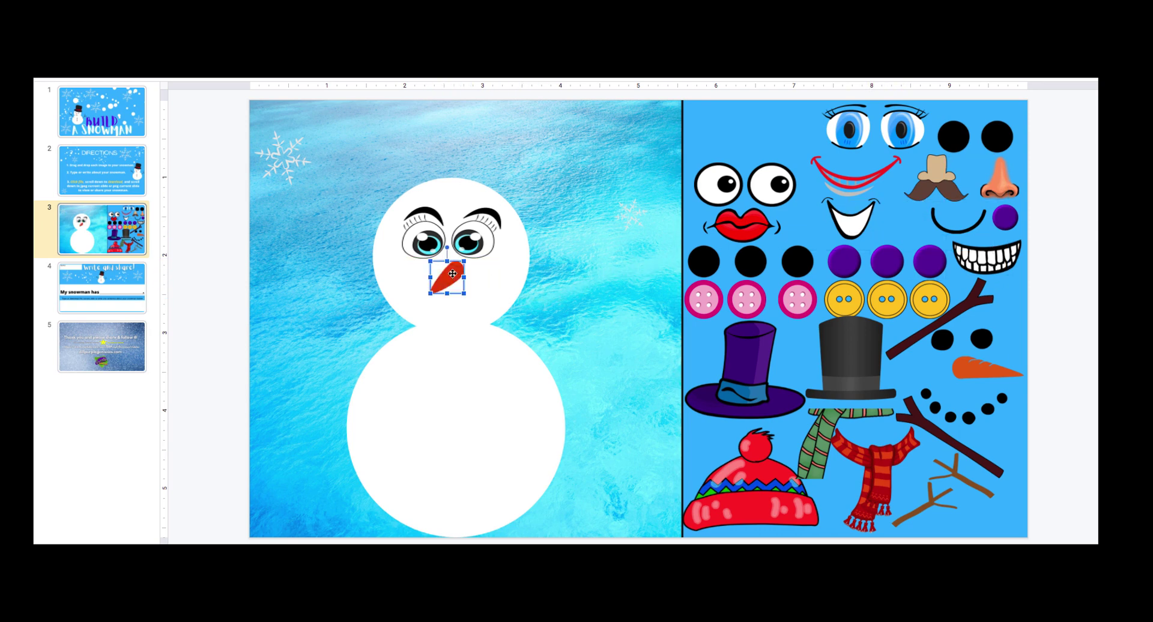
left_click(598, 304)
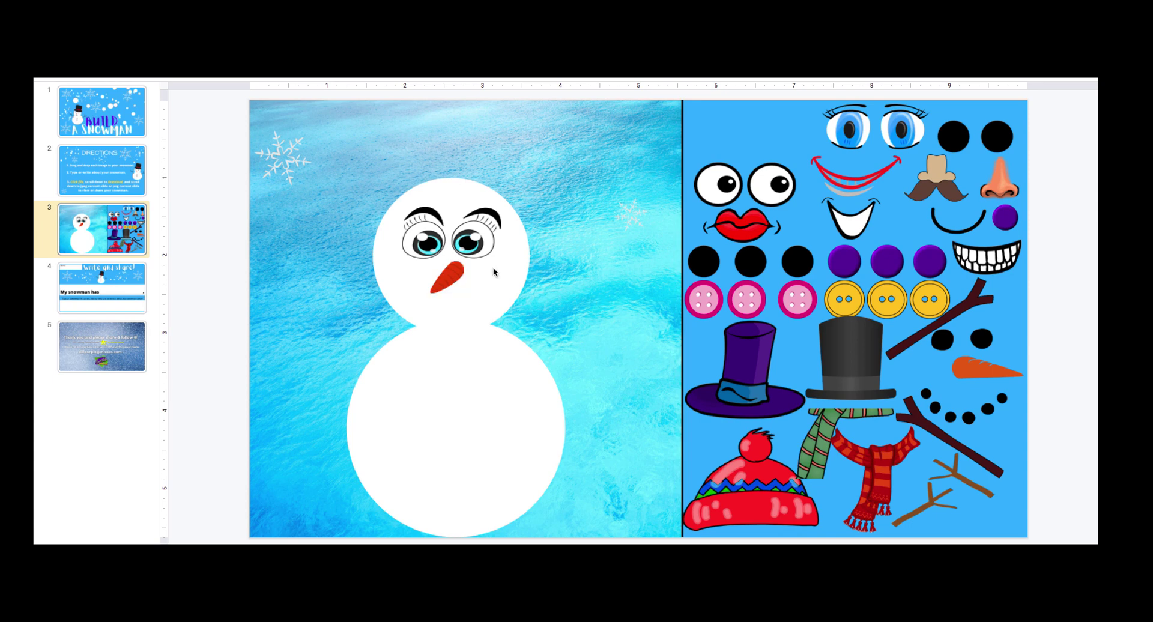
left_click(454, 275)
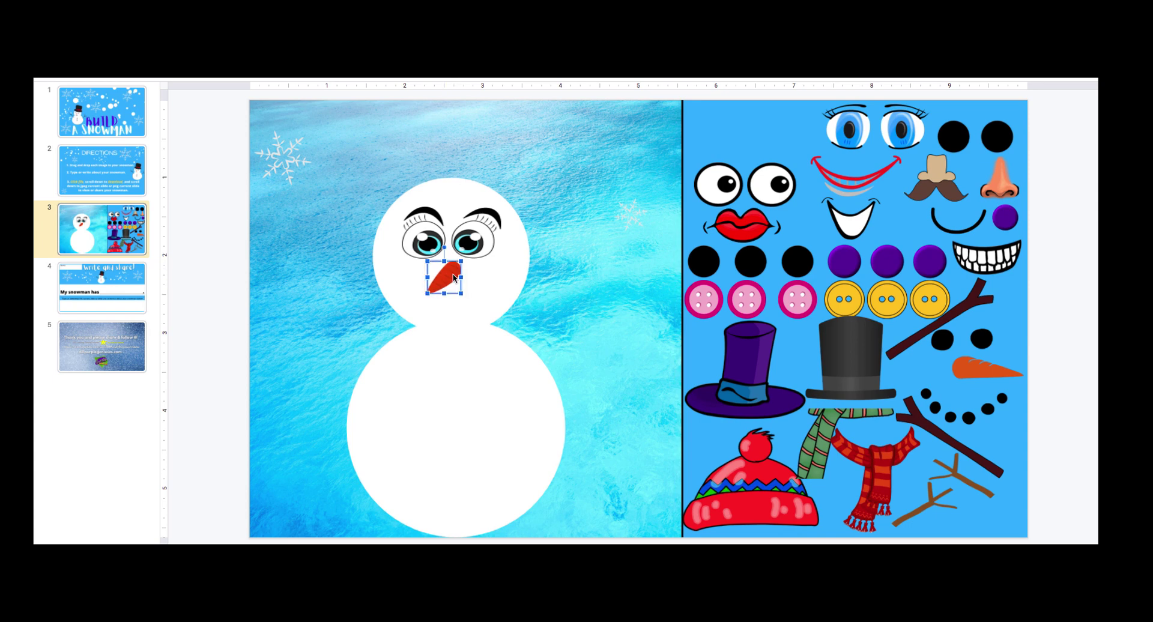
left_click(542, 283)
Step: Place the red lips below the carrot nose and shift the eyes slightly up on the snowman's face
left_click_drag(741, 225, 483, 244)
left_click(484, 246)
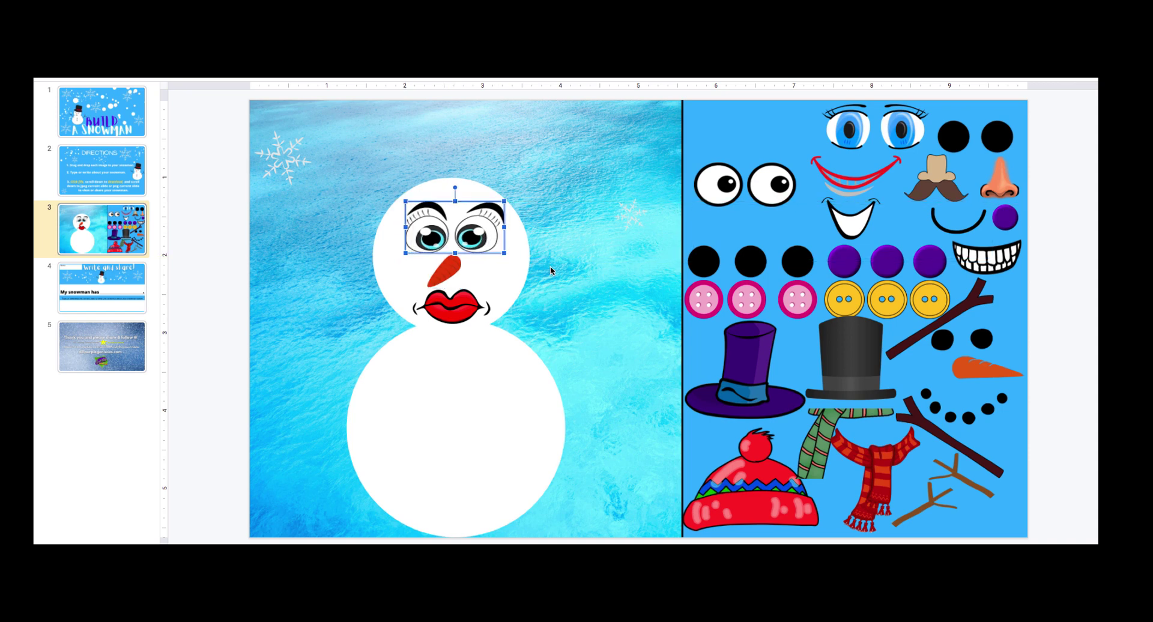
left_click(548, 267)
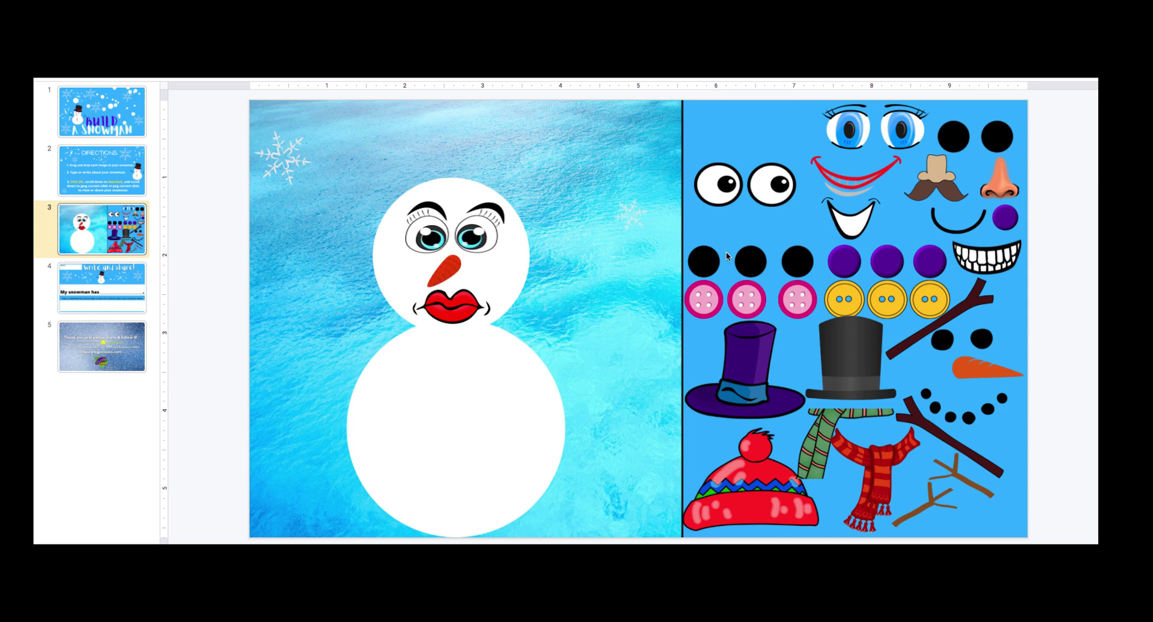
Step: Place the three pink buttons in a vertical column down the middle of the snowman's body
left_click(756, 266)
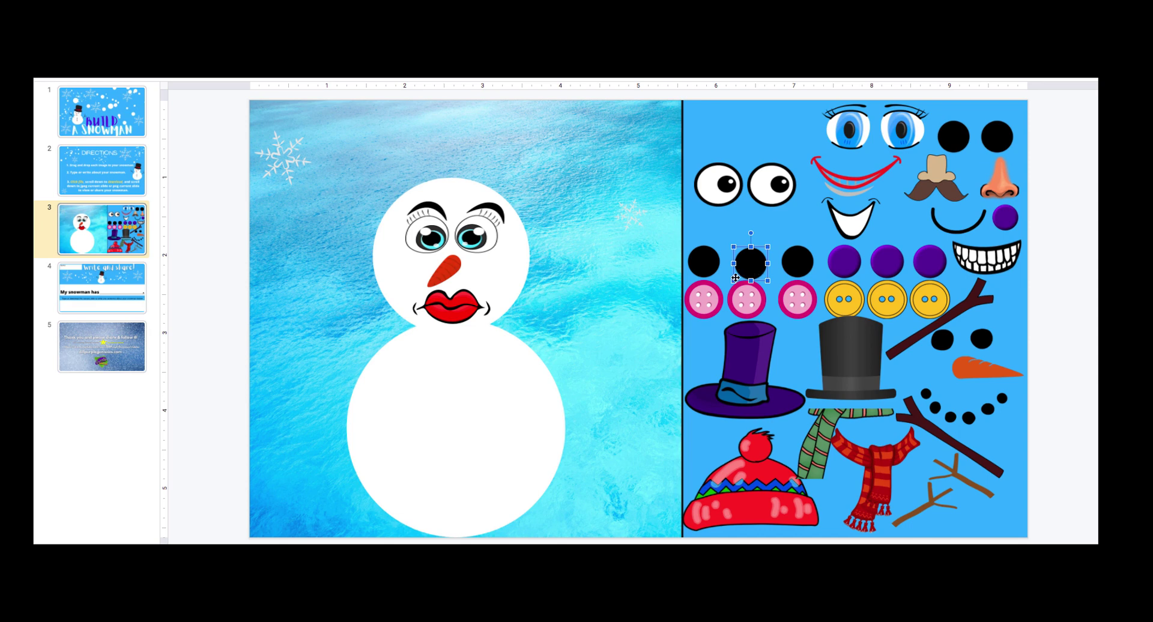
left_click_drag(712, 298, 460, 364)
left_click_drag(757, 298, 467, 411)
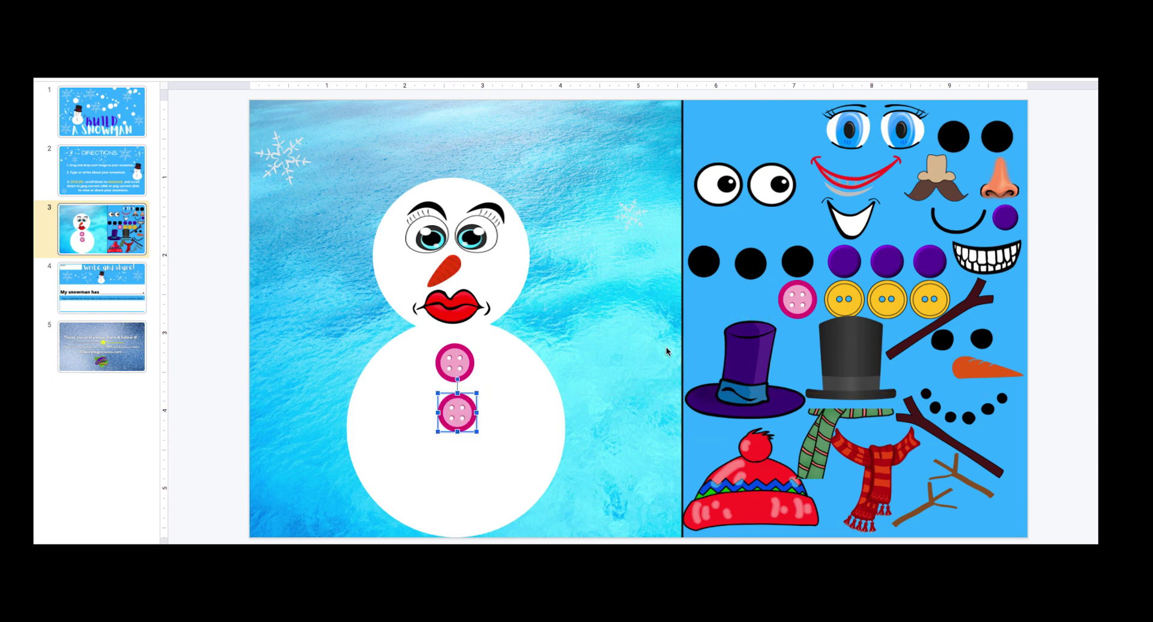
left_click_drag(795, 301, 466, 461)
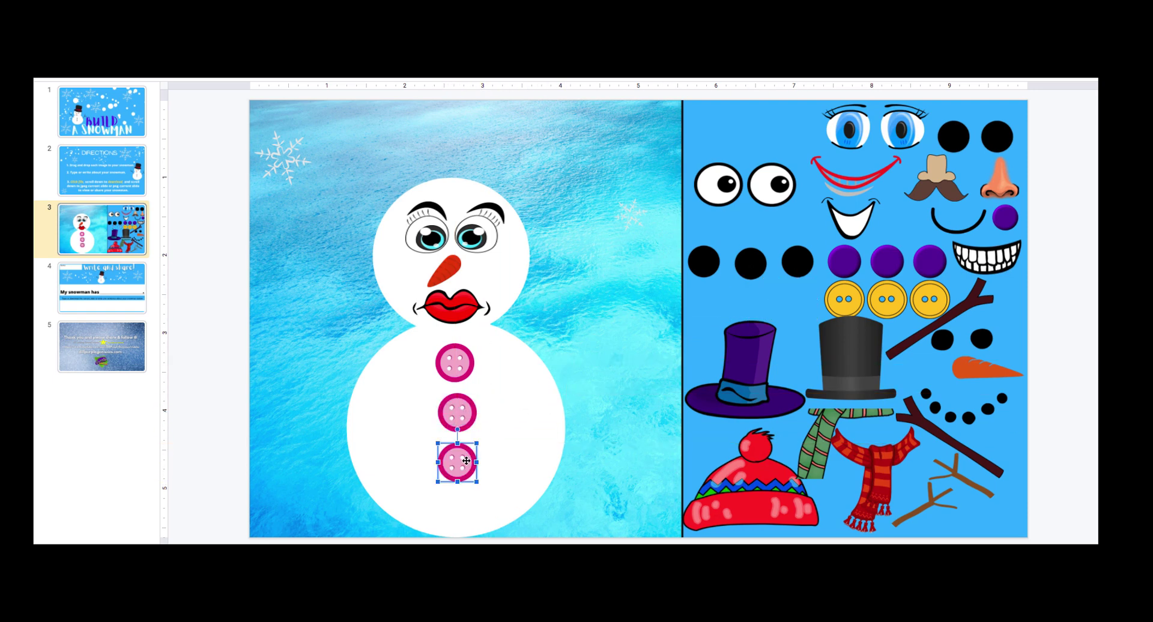
Step: Put the red knit hat on the snowman's head and attach the two light brown twig arms to either side of the body
left_click_drag(731, 498, 452, 186)
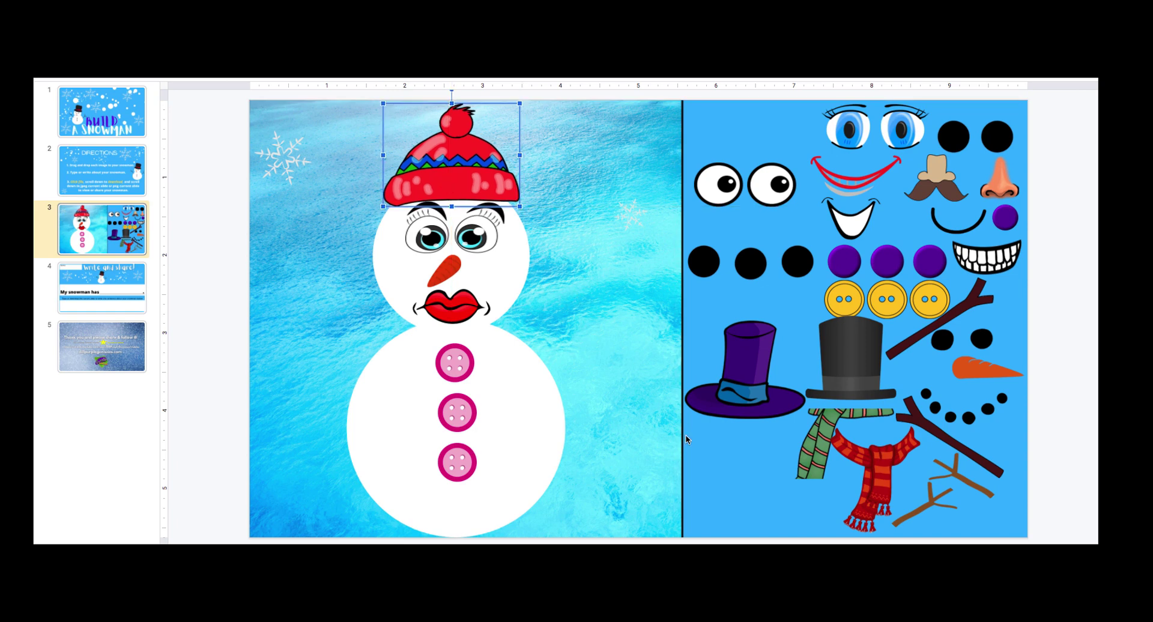
left_click(949, 475)
left_click_drag(948, 475, 335, 347)
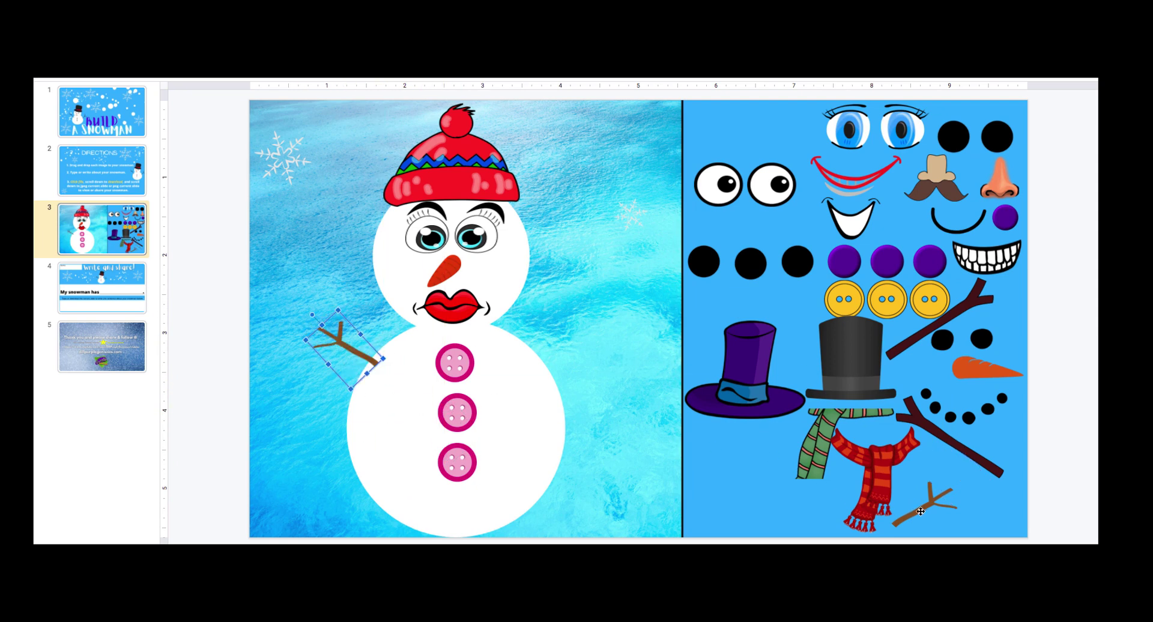
left_click_drag(919, 512, 575, 352)
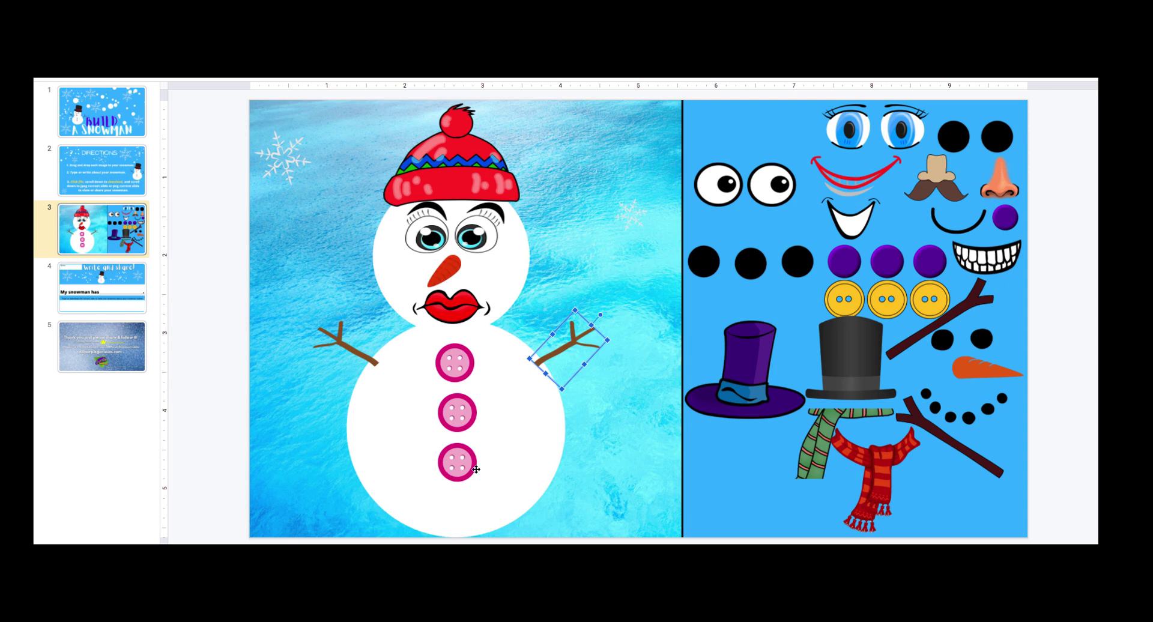
mouse_move(936, 409)
left_mouse_down()
mouse_move(500, 485)
mouse_move(955, 405)
left_mouse_up()
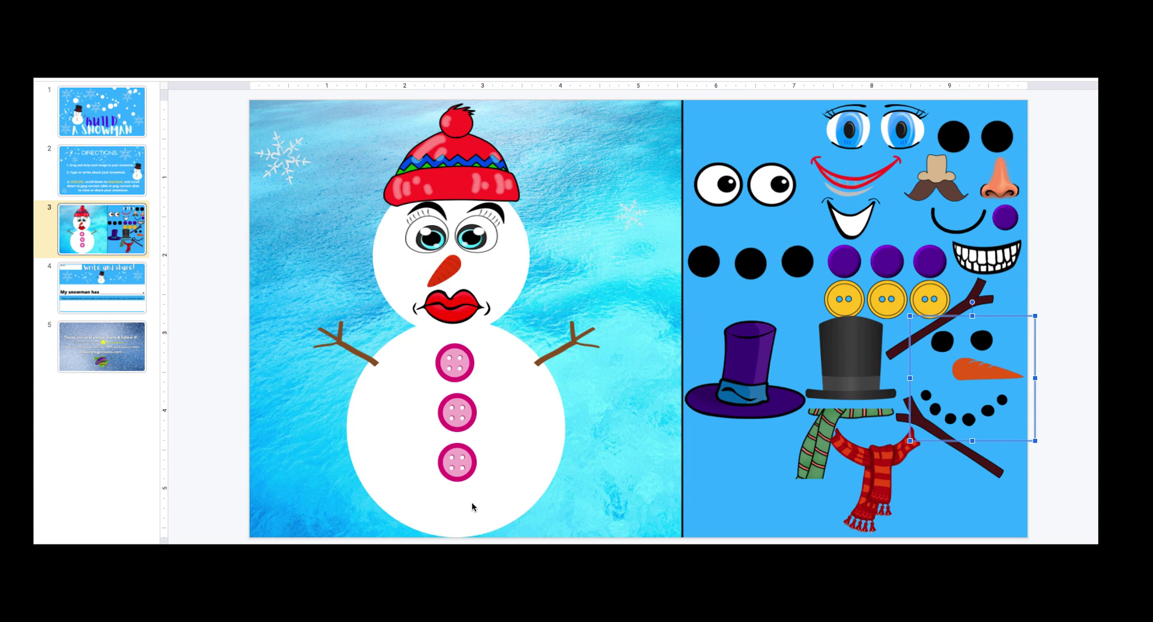
Step: Return the three pink buttons from the snowman's body to their row among the spare parts
left_click_drag(457, 458, 705, 307)
left_click_drag(456, 410, 755, 299)
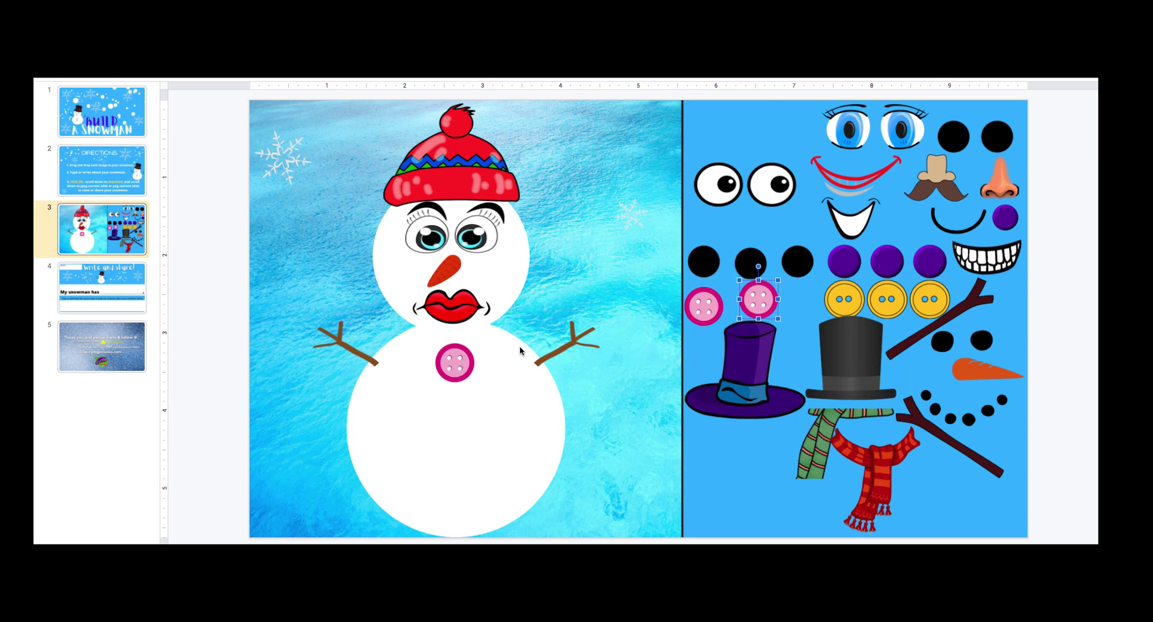
left_click(462, 359)
left_click_drag(462, 358, 801, 302)
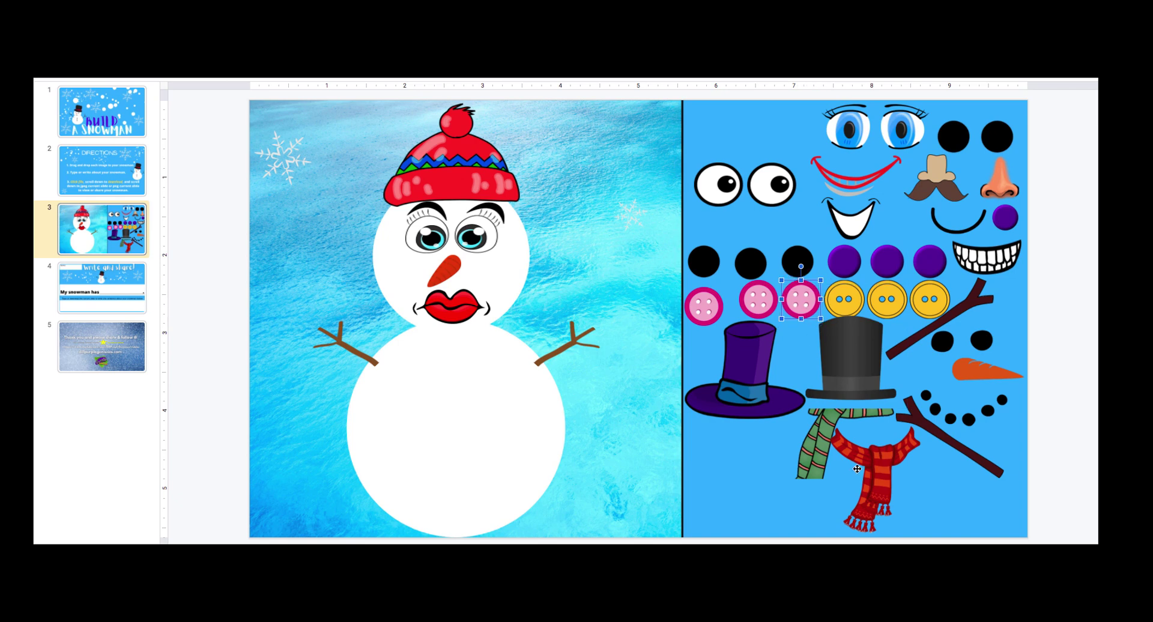
Step: Put the red striped scarf around the snowman's neck and align the first spare pink button with its row
left_click_drag(870, 461, 455, 365)
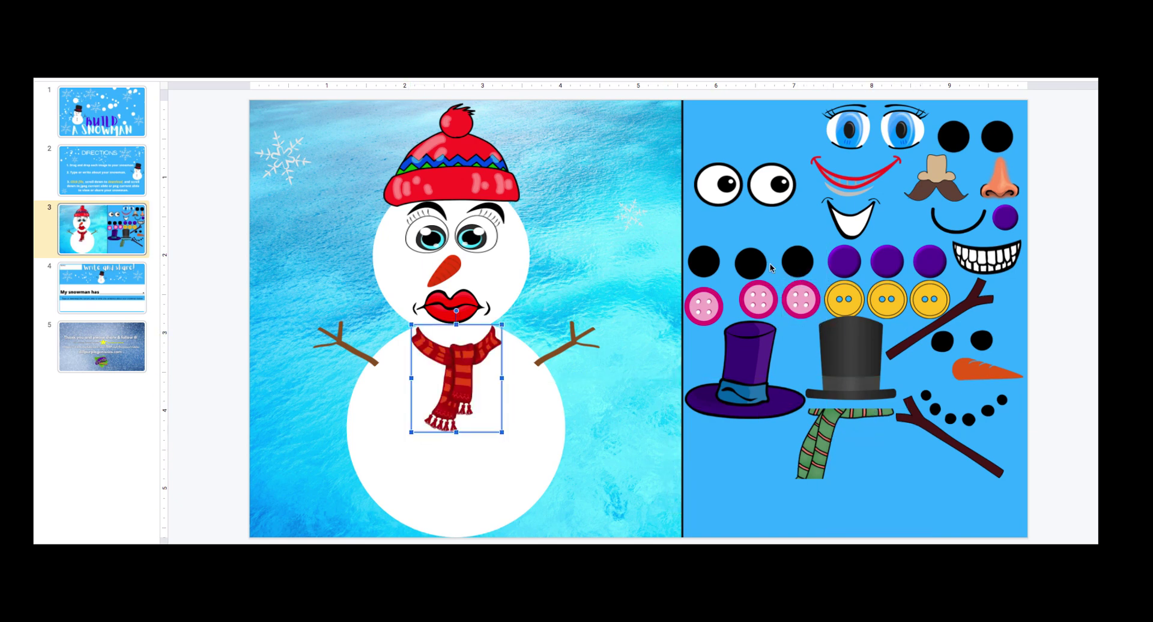
left_click_drag(694, 313, 698, 307)
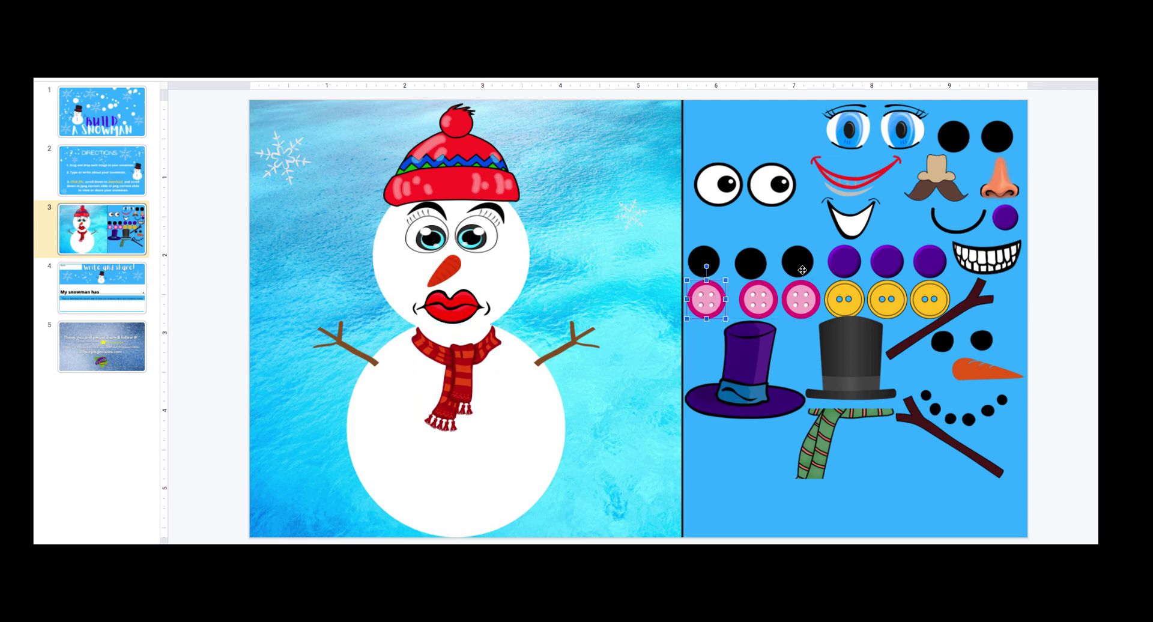
Step: Place two black buttons one above the other on the snowman's body beneath the scarf
left_click_drag(797, 262, 466, 454)
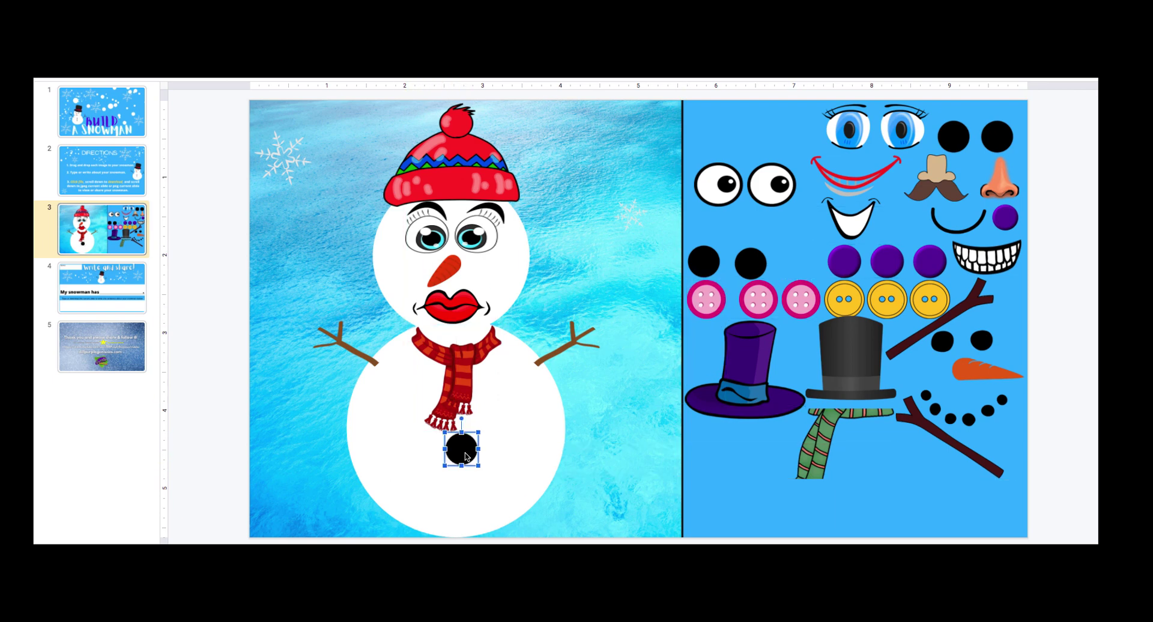
left_click_drag(754, 259, 460, 493)
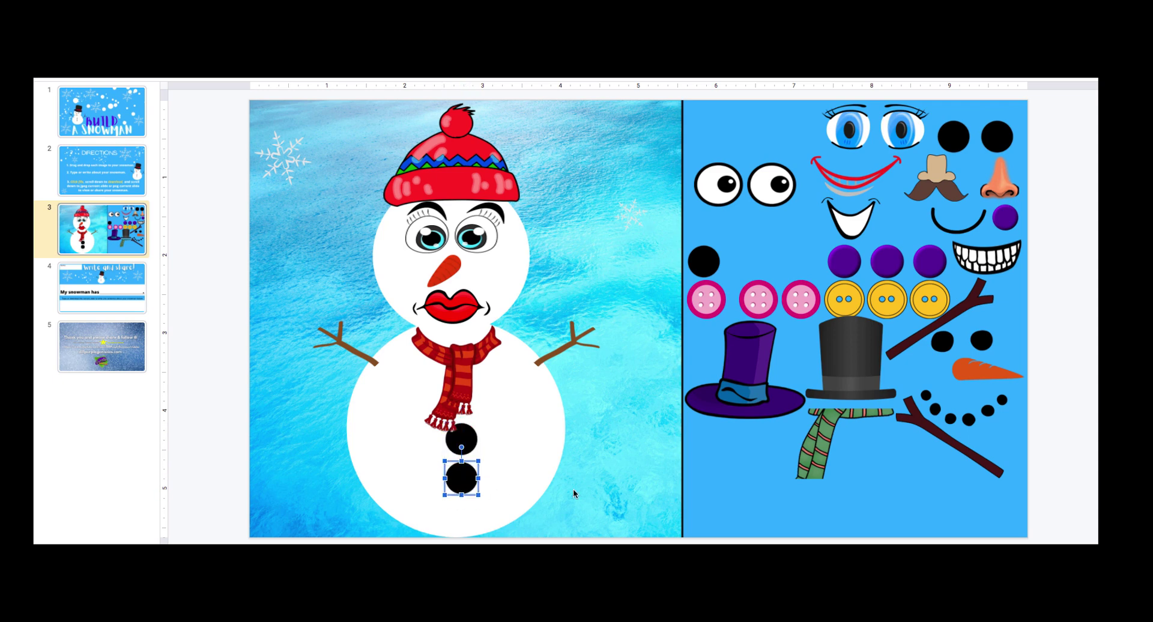
left_click(575, 493)
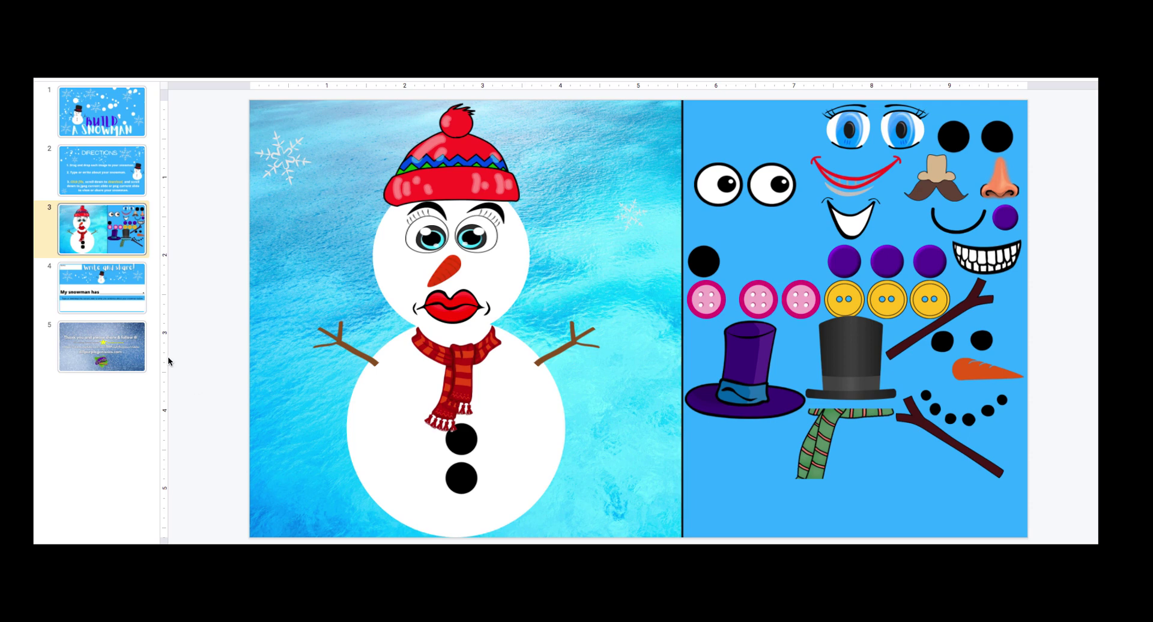
Step: Review the "Write and share!" slide, the directions and the closing thank-you slide, and show the hidden toolbar again
left_click(107, 294)
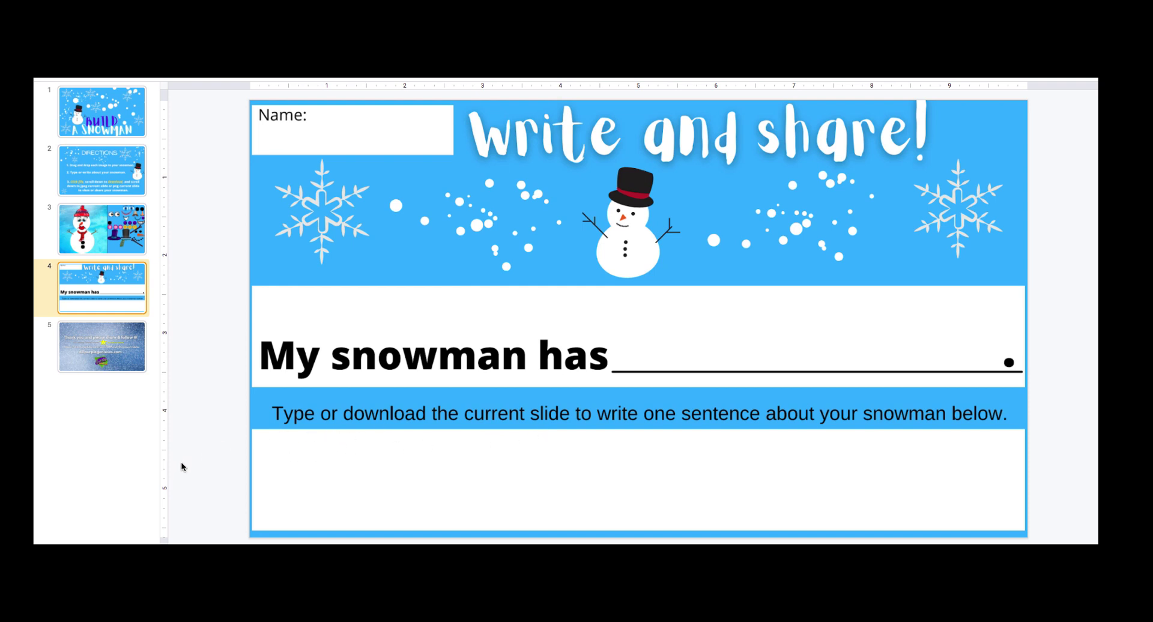
left_click(109, 121)
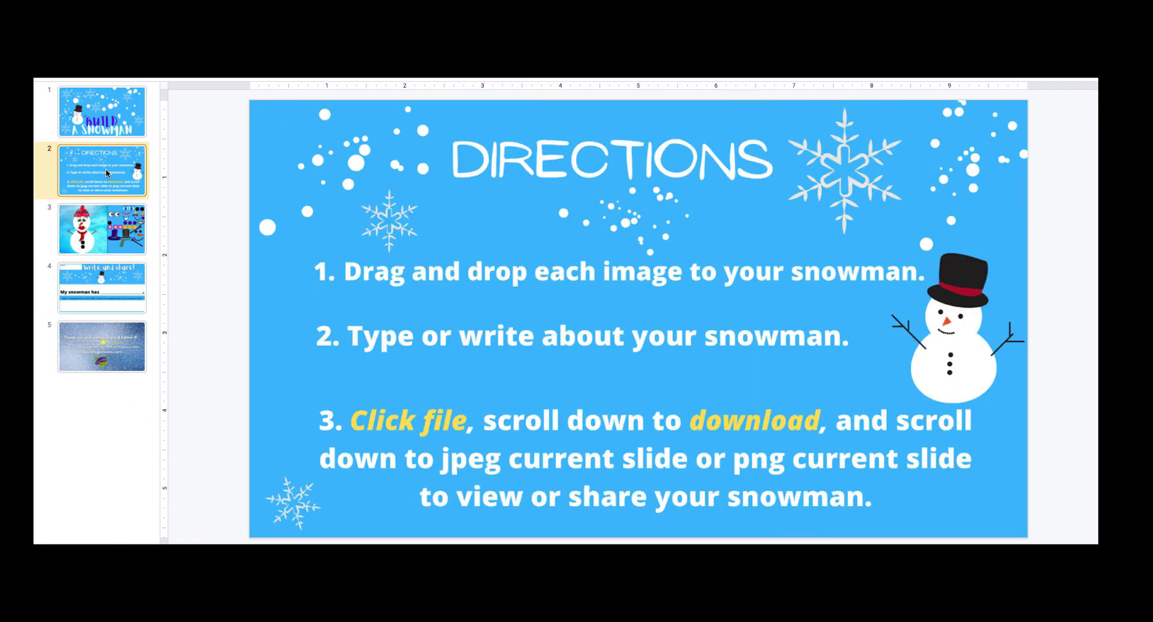
left_click(110, 225)
left_click(107, 282)
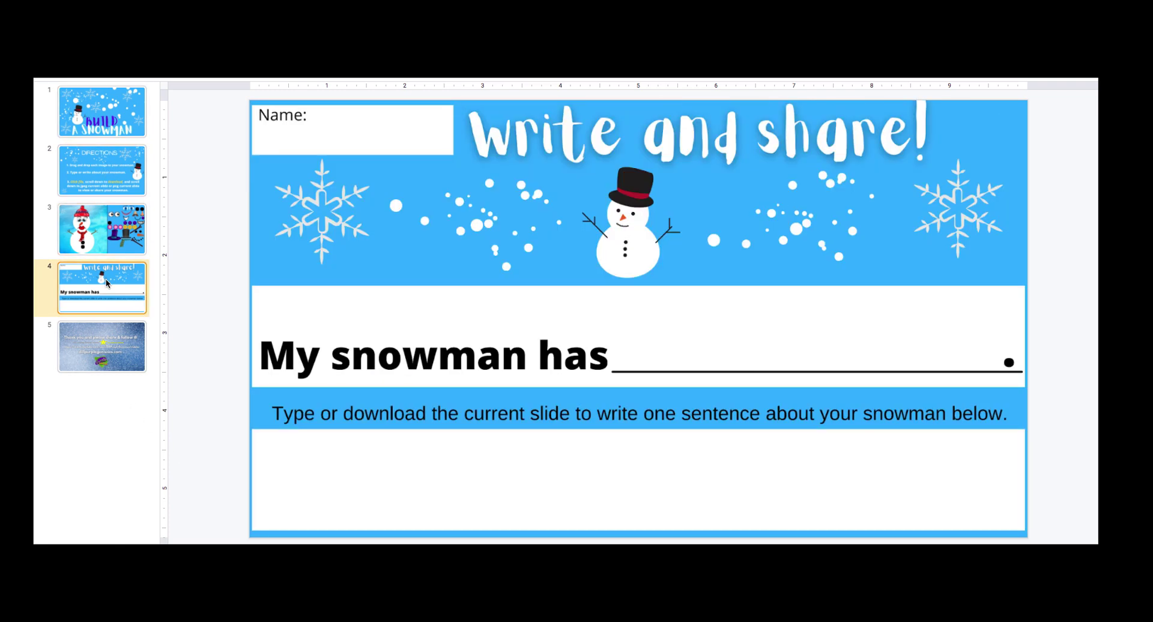
left_click(101, 348)
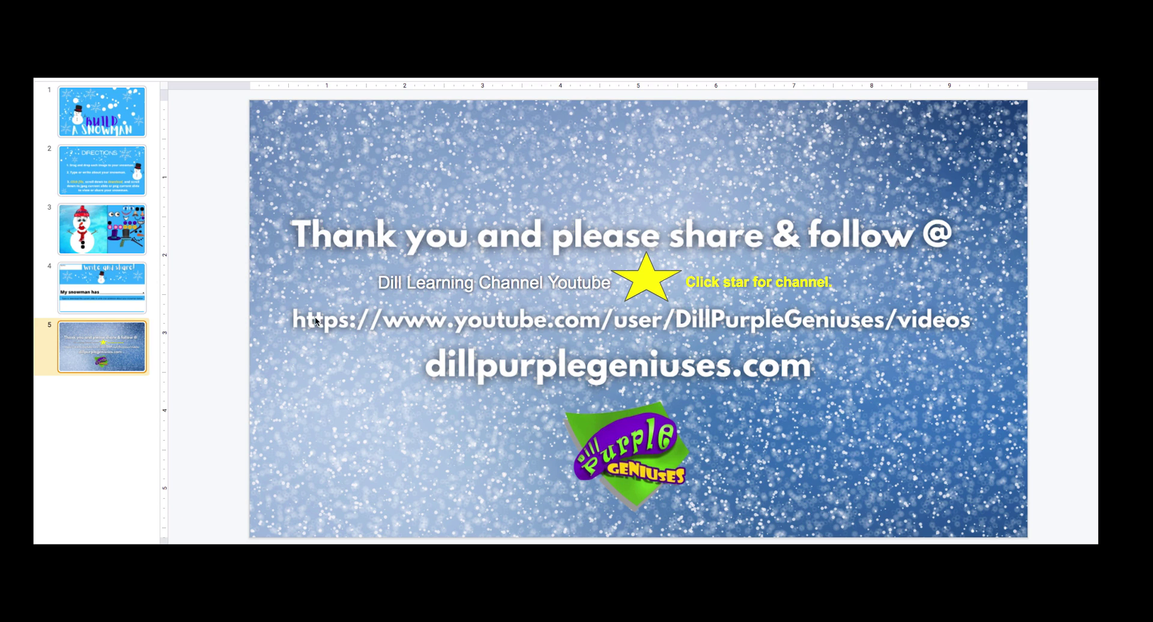
key("ctrl+shift+f")
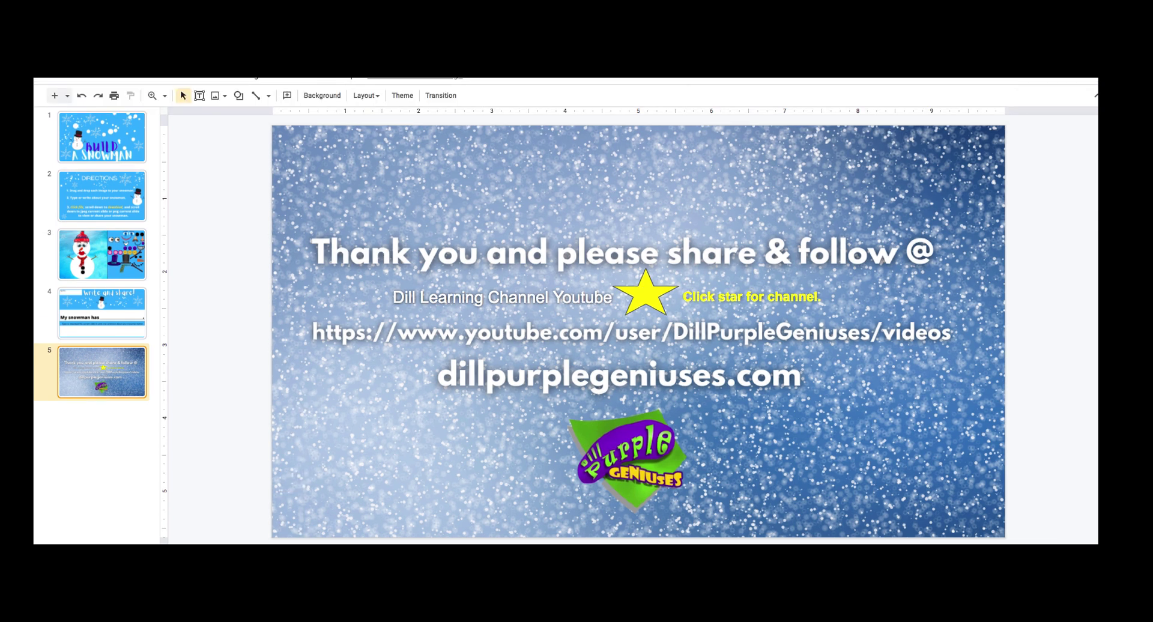